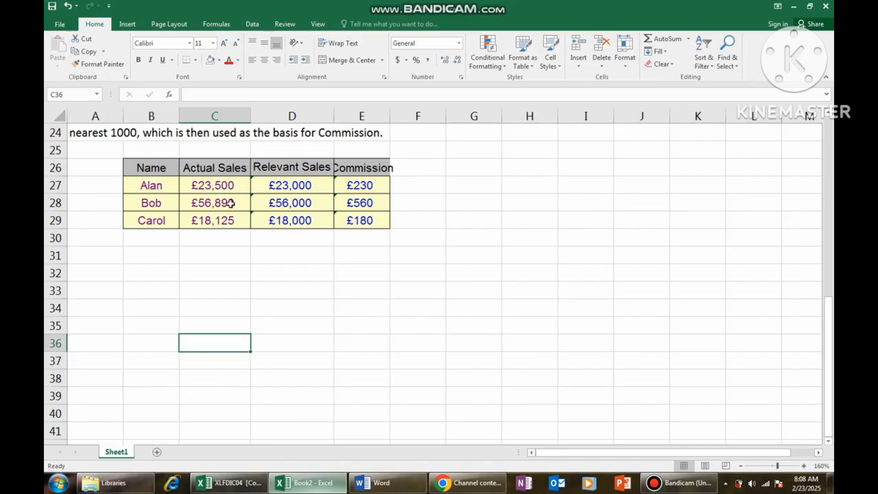
# Examine the amounts in the Actual Sales column and the FLOOR formulas in the Relevant Sales column.
pyautogui.click(202, 183)
pyautogui.click(205, 202)
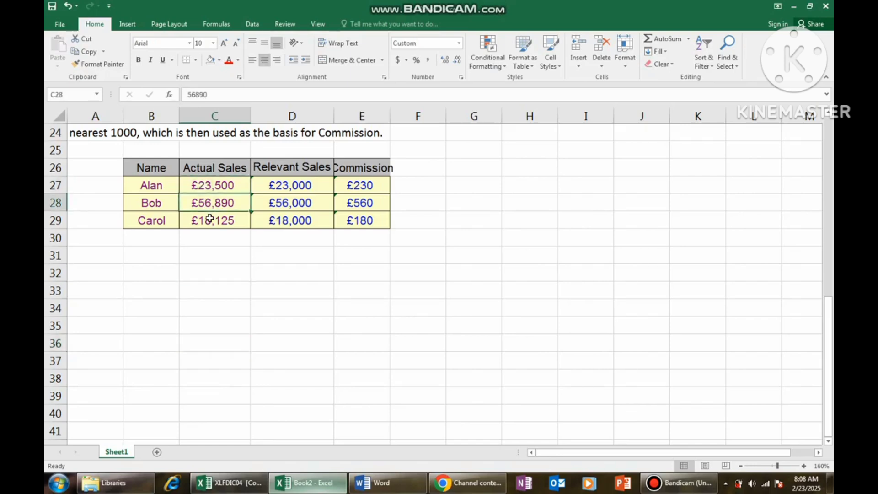
pyautogui.click(208, 218)
pyautogui.click(273, 186)
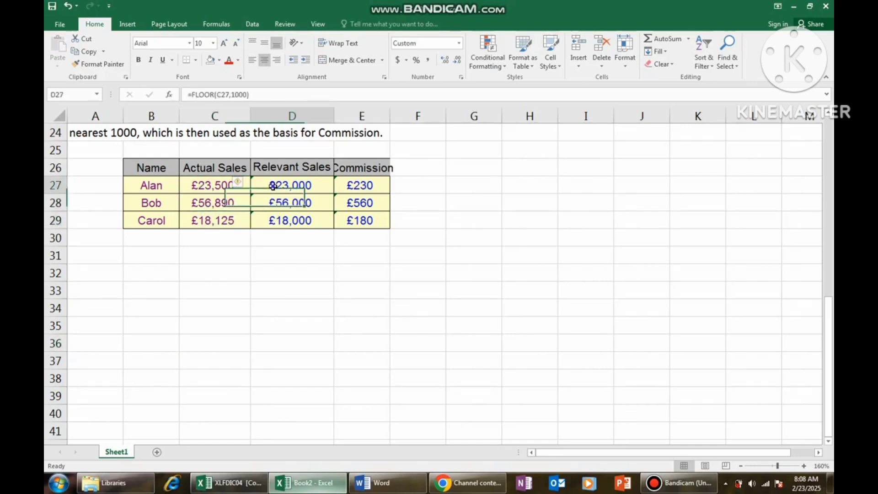
pyautogui.click(272, 206)
pyautogui.click(274, 222)
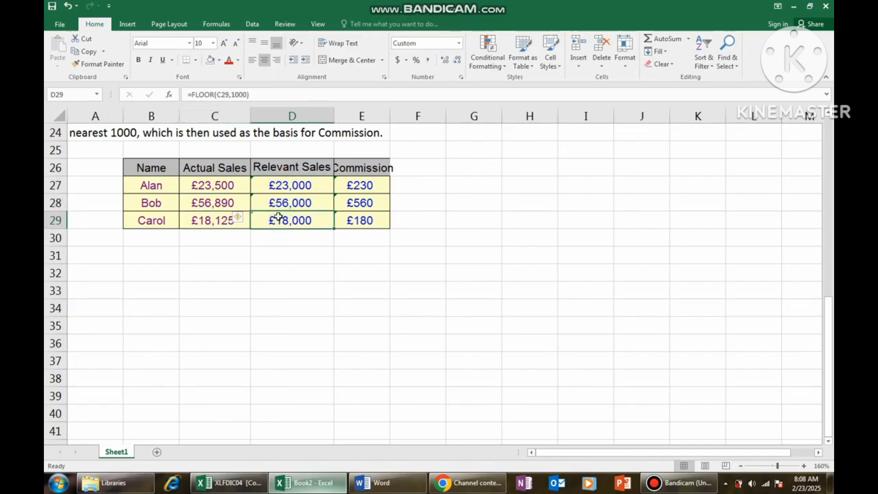
pyautogui.click(274, 186)
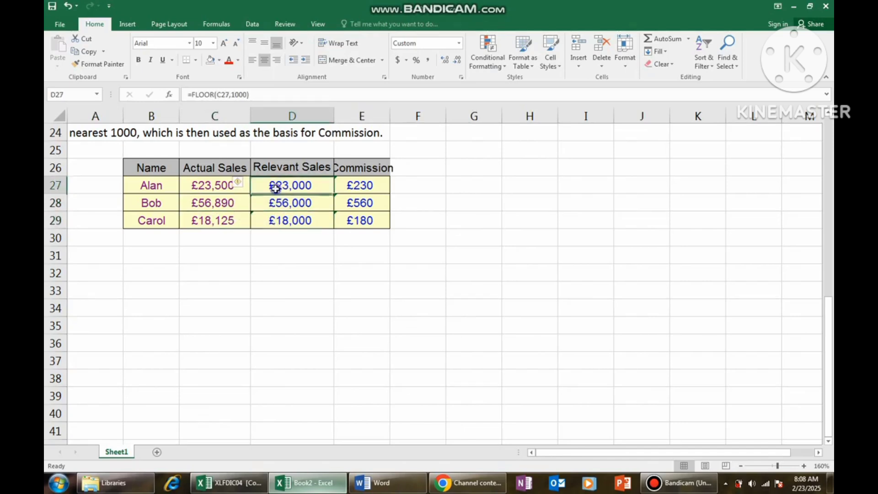
pyautogui.click(277, 203)
pyautogui.click(280, 220)
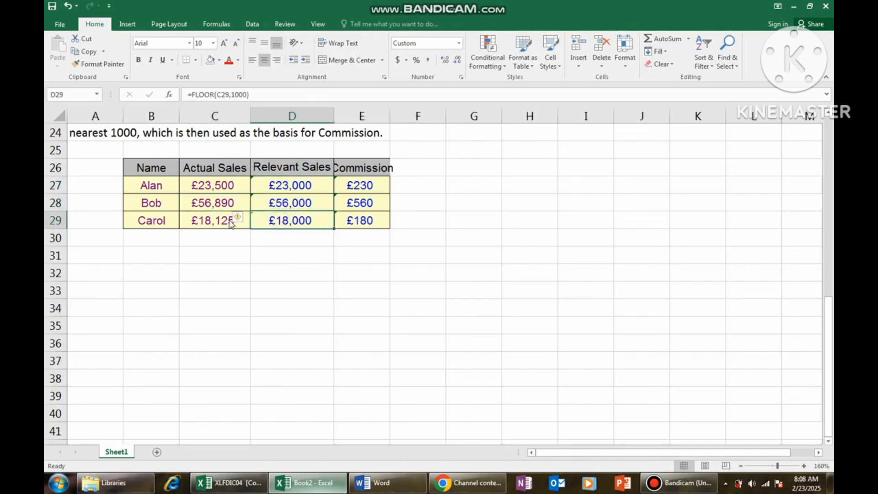
pyautogui.click(206, 220)
pyautogui.click(212, 204)
pyautogui.click(213, 187)
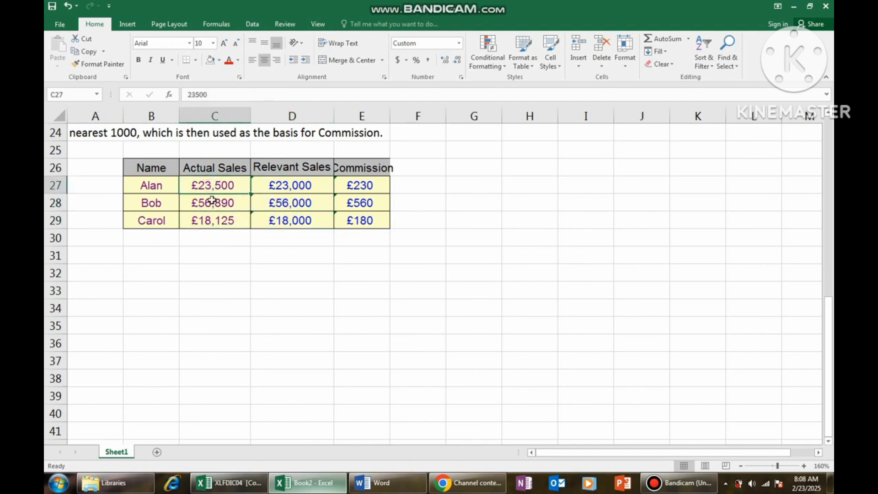
pyautogui.click(226, 266)
pyautogui.click(217, 185)
pyautogui.click(458, 44)
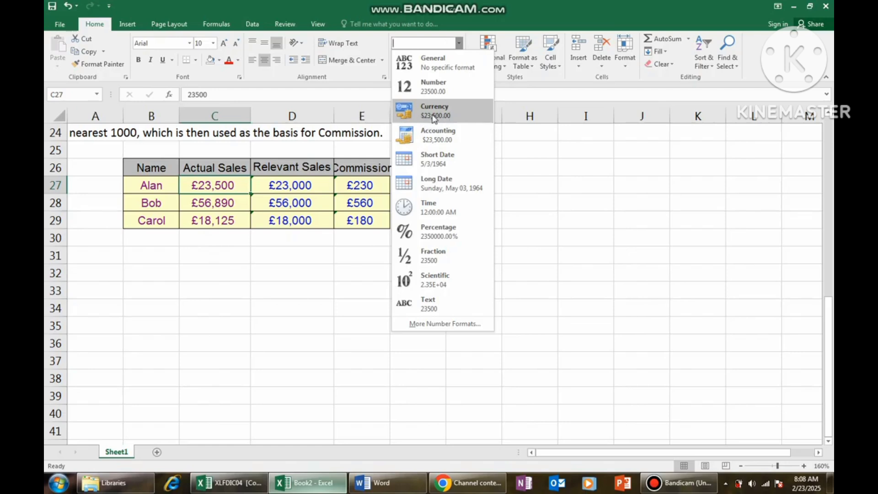
pyautogui.click(237, 238)
pyautogui.click(238, 253)
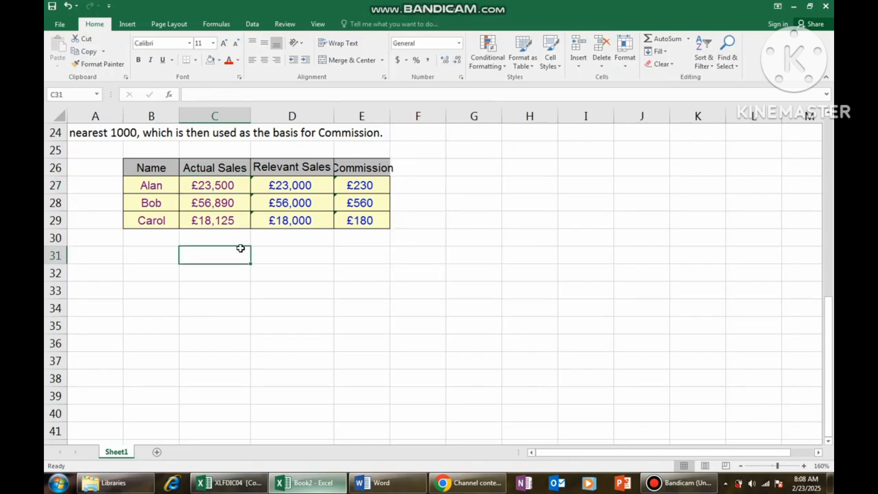
pyautogui.click(227, 187)
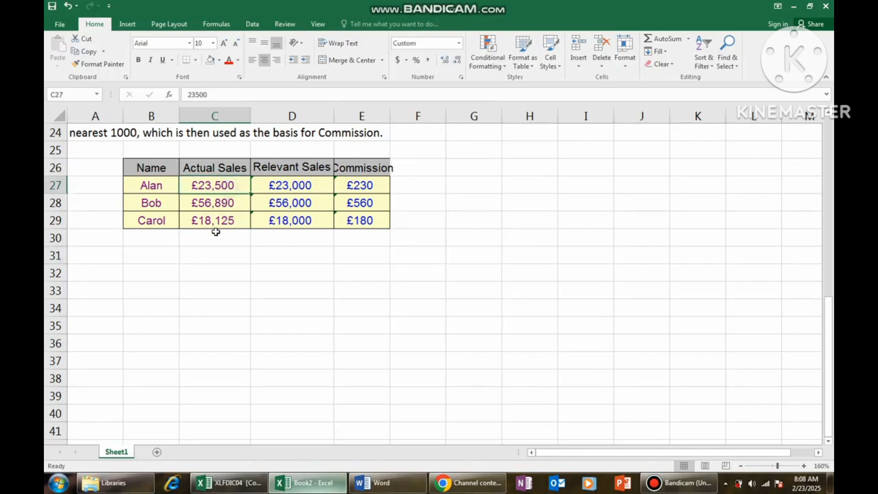
pyautogui.click(213, 250)
# Format the Actual Sales amounts in C27:C29 with the Currency number format.
pyautogui.moveTo(227, 185); pyautogui.dragTo(227, 221)
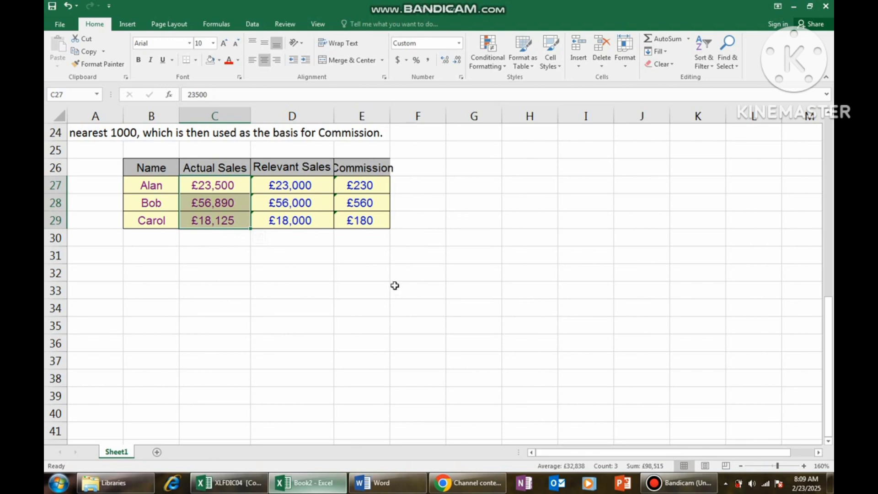
pyautogui.hotkey('ctrl', '1')
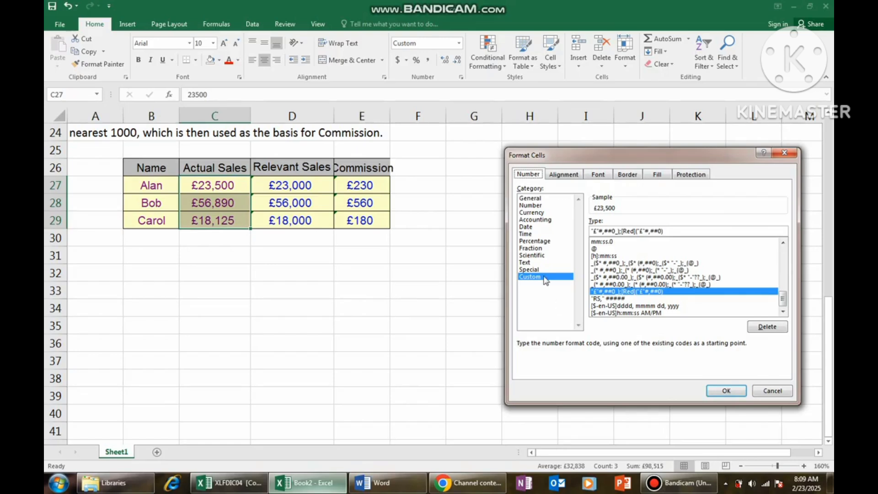
pyautogui.doubleClick(532, 212)
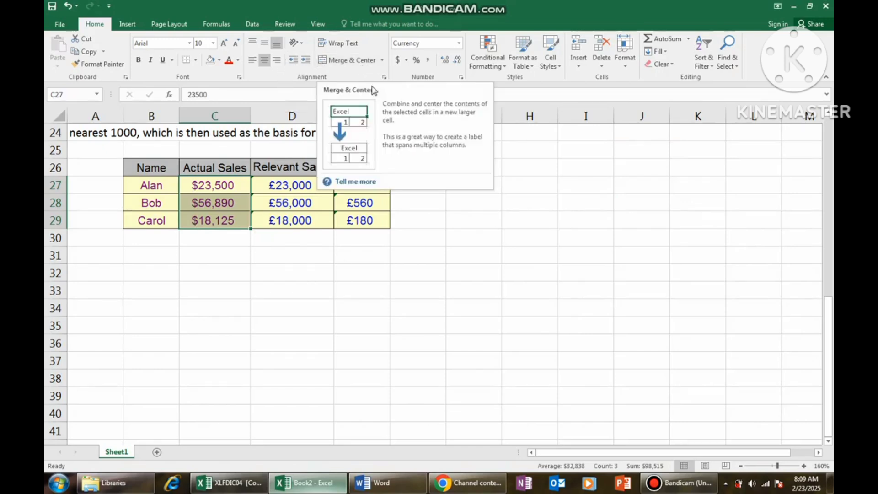
# Switch the number format of the Actual Sales amounts to the Custom category and clear its existing format code.
pyautogui.hotkey('ctrl', '1')
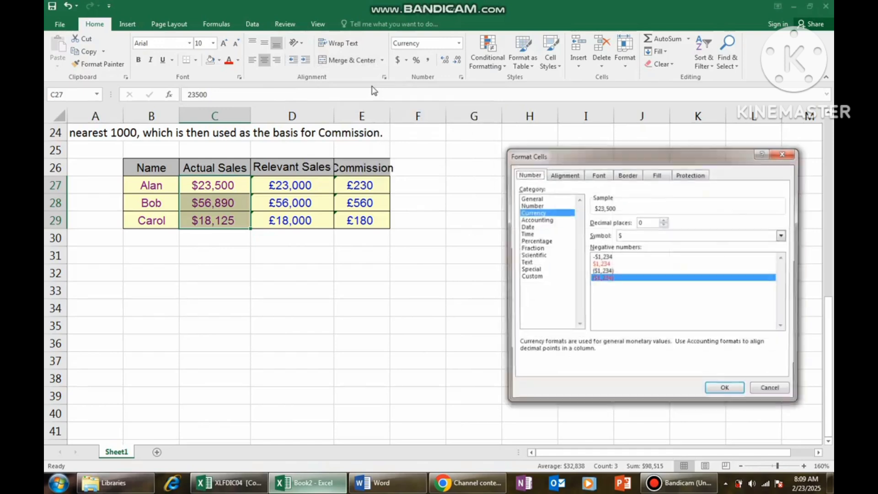
pyautogui.click(533, 278)
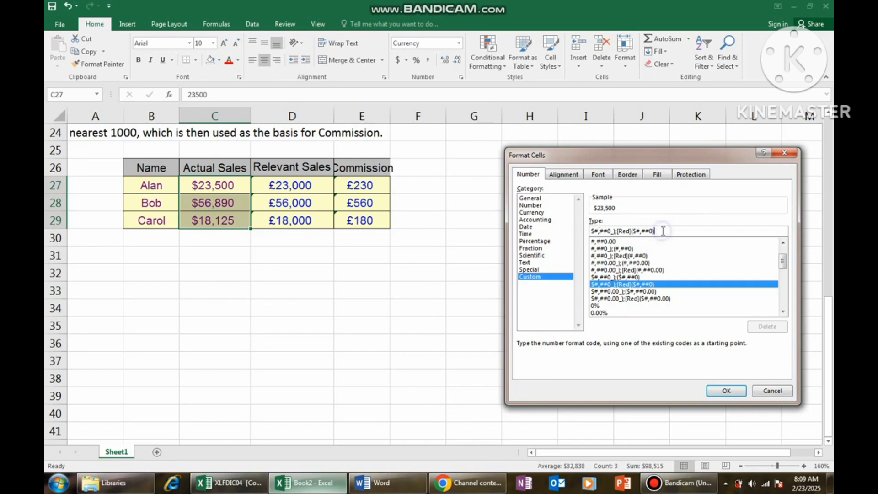
pyautogui.press('BackSpace')
pyautogui.press('BackSpace')
pyautogui.press('BackSpace')
pyautogui.press('BackSpace')
pyautogui.press('BackSpace')
pyautogui.press('BackSpace')
pyautogui.press('BackSpace')
pyautogui.press('BackSpace')
pyautogui.press('BackSpace')
pyautogui.press('BackSpace')
pyautogui.press('BackSpace')
pyautogui.press('BackSpace')
pyautogui.press('BackSpace')
pyautogui.press('BackSpace')
pyautogui.press('BackSpace')
pyautogui.press('BackSpace')
pyautogui.press('BackSpace')
pyautogui.press('BackSpace')
pyautogui.press('BackSpace')
pyautogui.press('BackSpace')
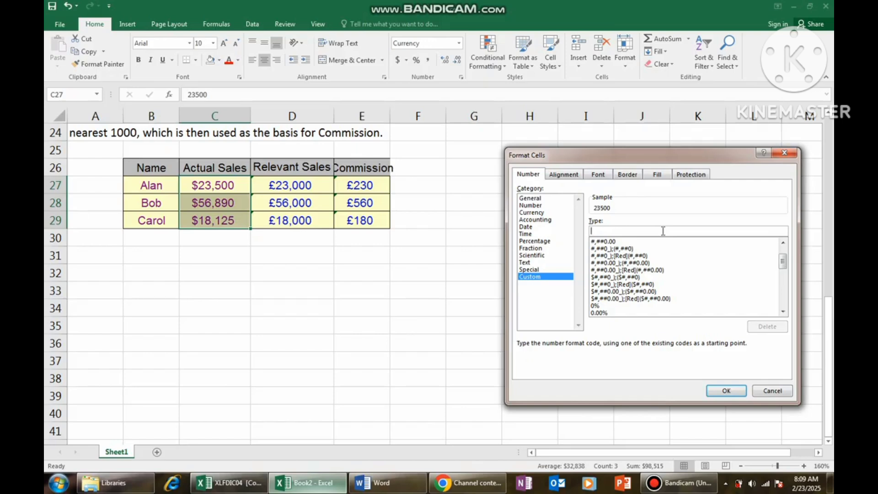
pyautogui.write('R')
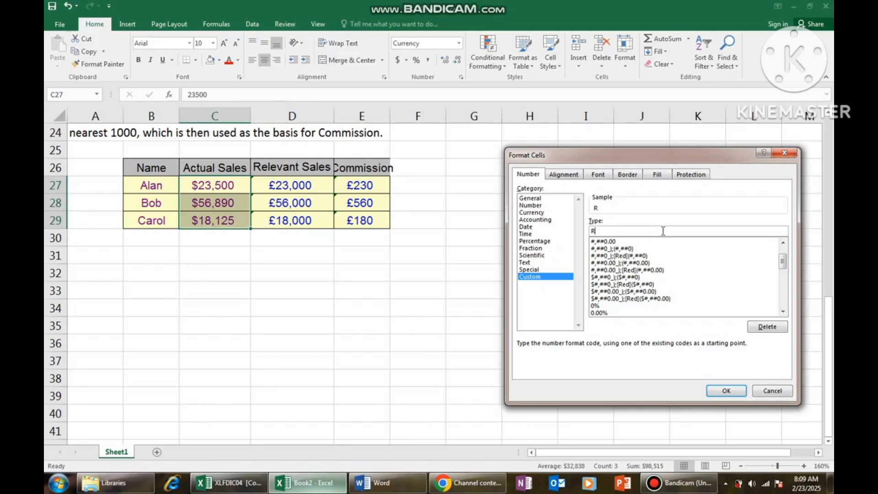
pyautogui.write('S')
pyautogui.write('###')
pyautogui.press('BackSpace')
pyautogui.press('BackSpace')
pyautogui.press('BackSpace')
pyautogui.press('BackSpace')
pyautogui.press('BackSpace')
pyautogui.press('BackSpace')
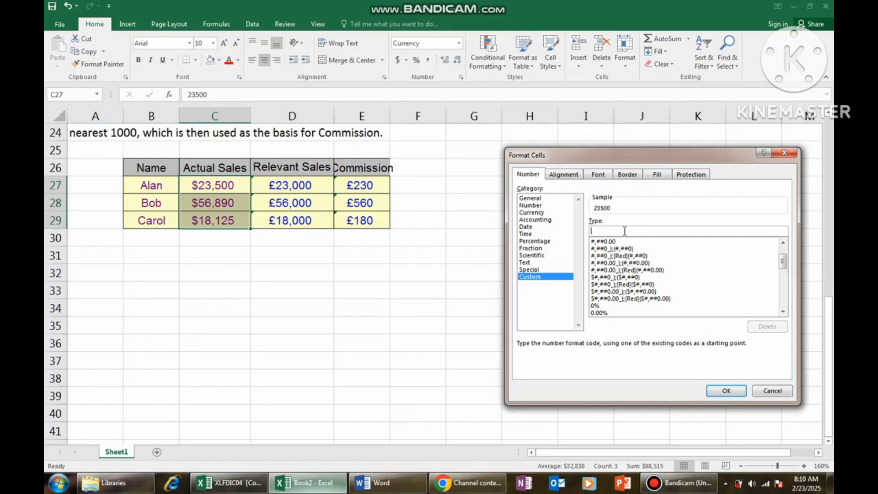
# Apply the custom format code "Rs," ##### to the Actual Sales amounts in C27:C29.
pyautogui.write('"')
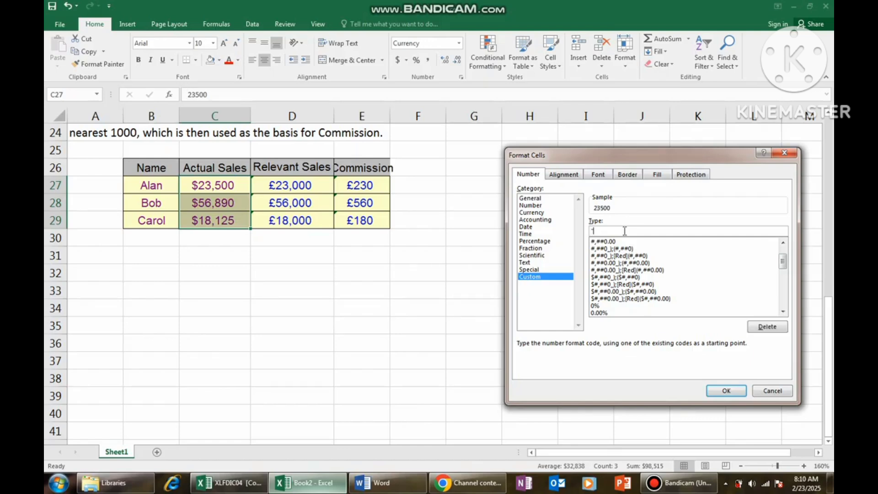
pyautogui.write('Rs,"')
pyautogui.write('#####')
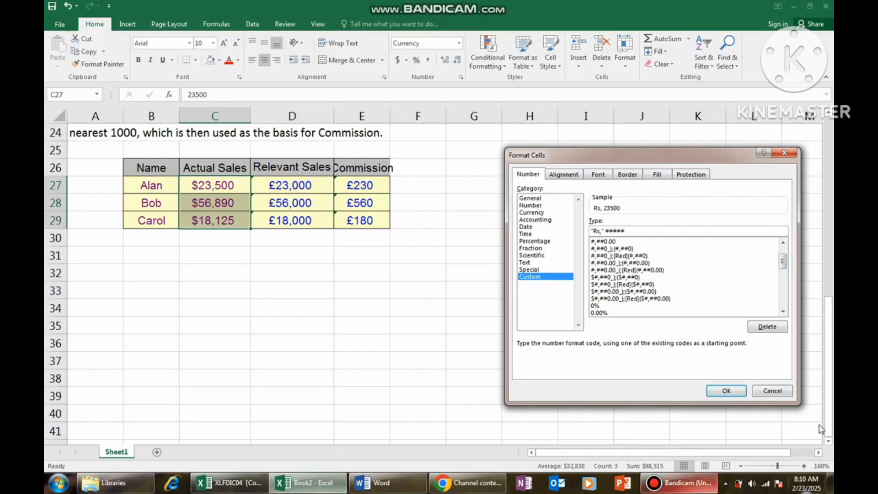
pyautogui.click(726, 392)
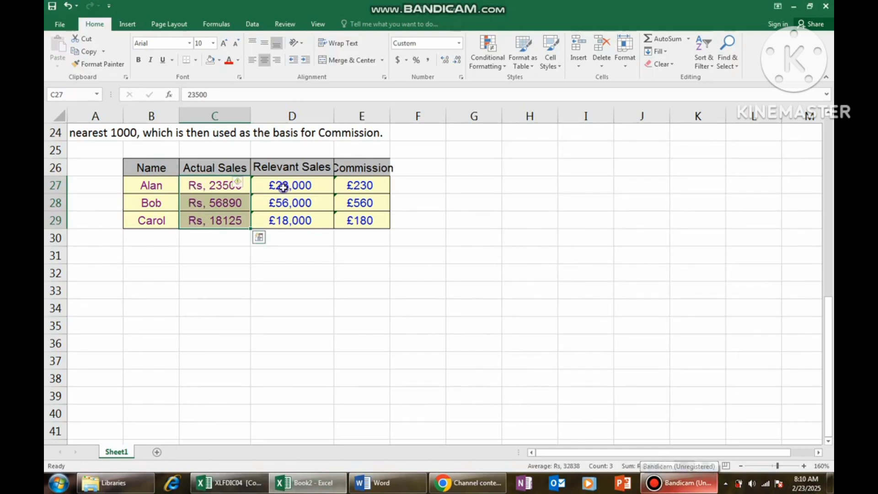
# Open the custom number format of the Relevant Sales amounts in D27:D29 and clear its existing format code.
pyautogui.moveTo(284, 187); pyautogui.dragTo(287, 220)
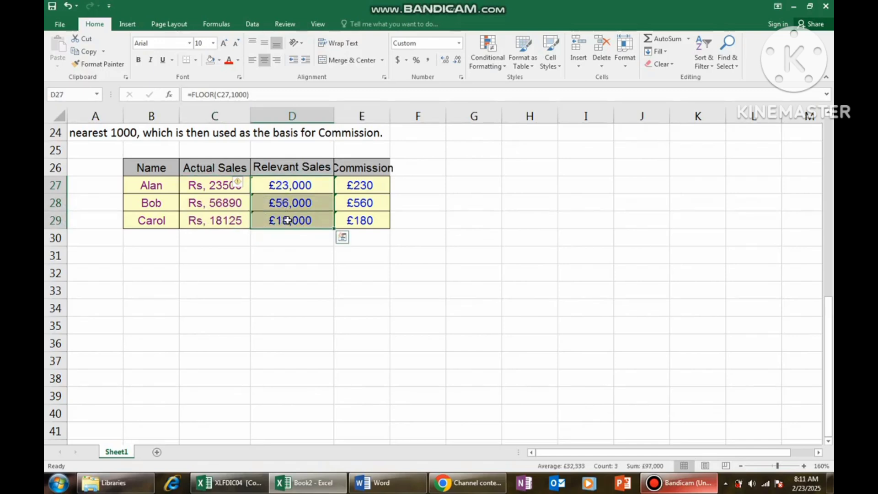
pyautogui.hotkey('ctrl', '1')
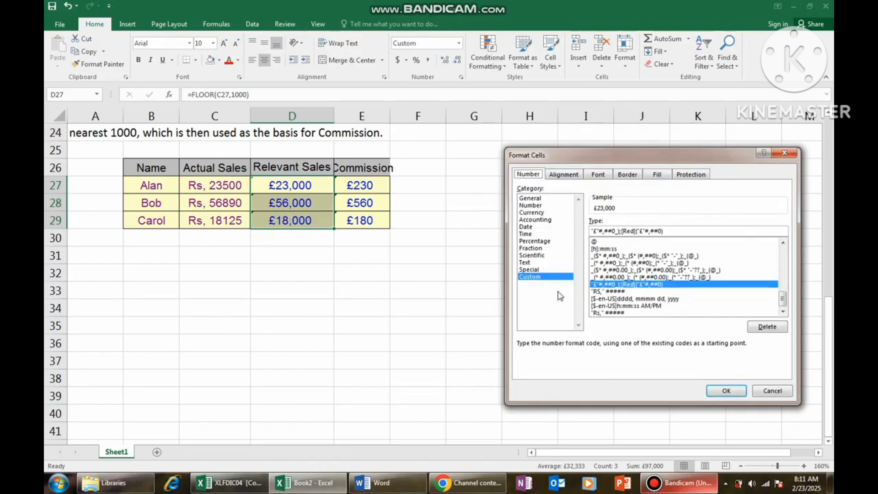
pyautogui.moveTo(673, 230); pyautogui.dragTo(575, 226)
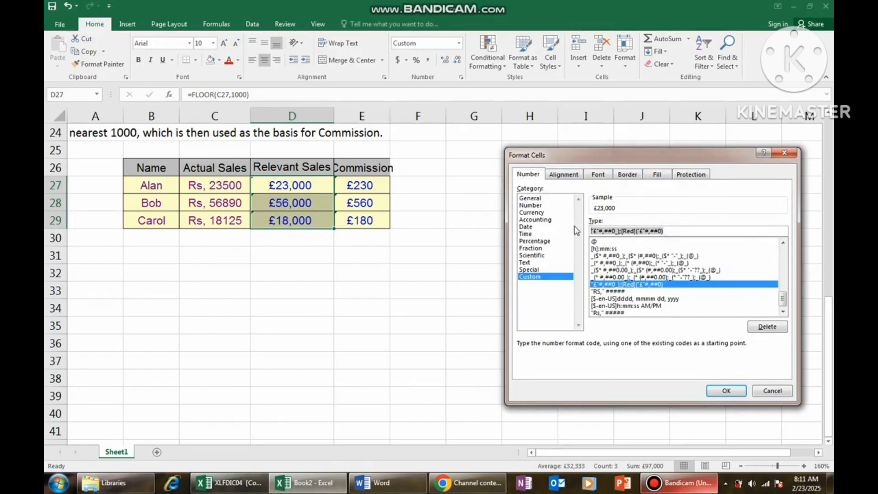
pyautogui.press('BackSpace')
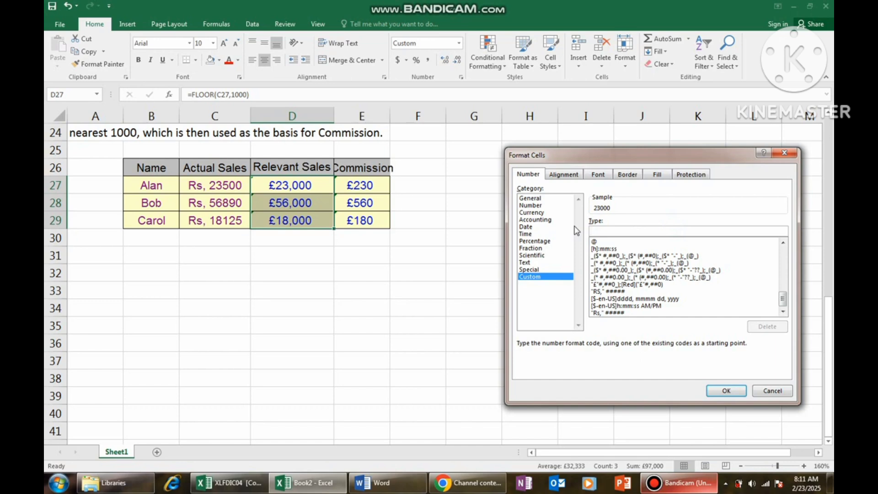
pyautogui.write('1')
pyautogui.write('r')
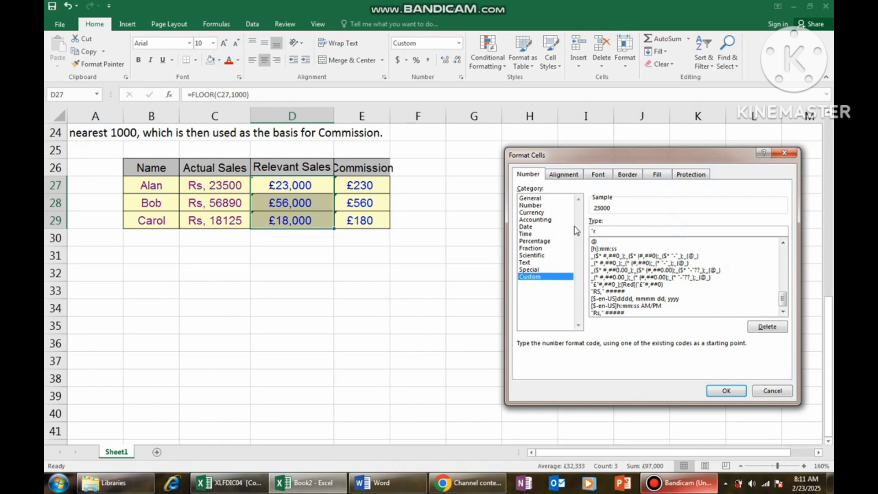
pyautogui.press('BackSpace')
pyautogui.press('BackSpace')
# Apply a custom format code to the Relevant Sales amounts with the quoted prefix "Rs-" followed by five # placeholders.
pyautogui.write('"Rs,"')
pyautogui.press('BackSpace')
pyautogui.press('BackSpace')
pyautogui.press('BackSpace')
pyautogui.write(',')
pyautogui.write('"#####')
pyautogui.click(726, 391)
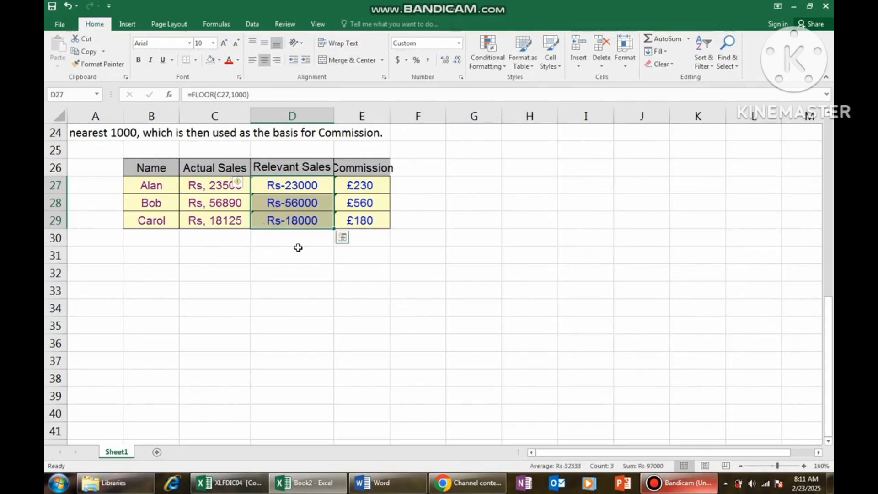
# Copy the formatting of Actual Sales cell C27 to the Commission amounts in E27:E29 with Format Painter.
pyautogui.click(224, 187)
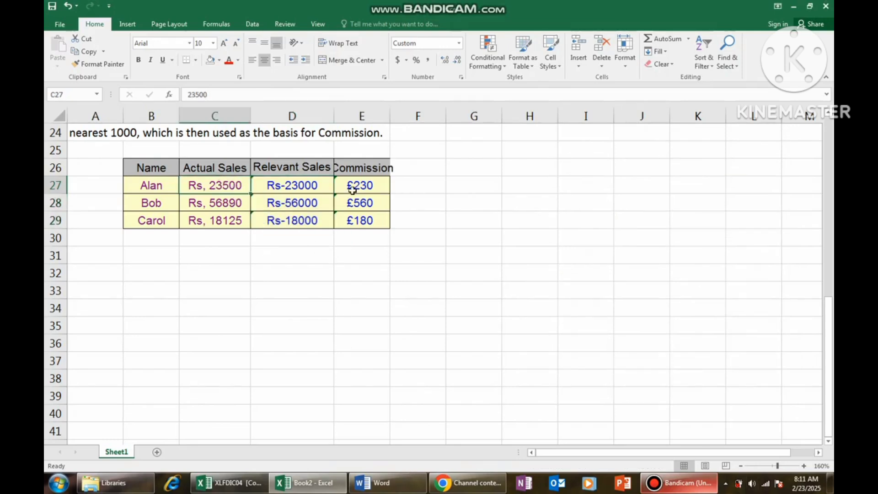
pyautogui.click(353, 190)
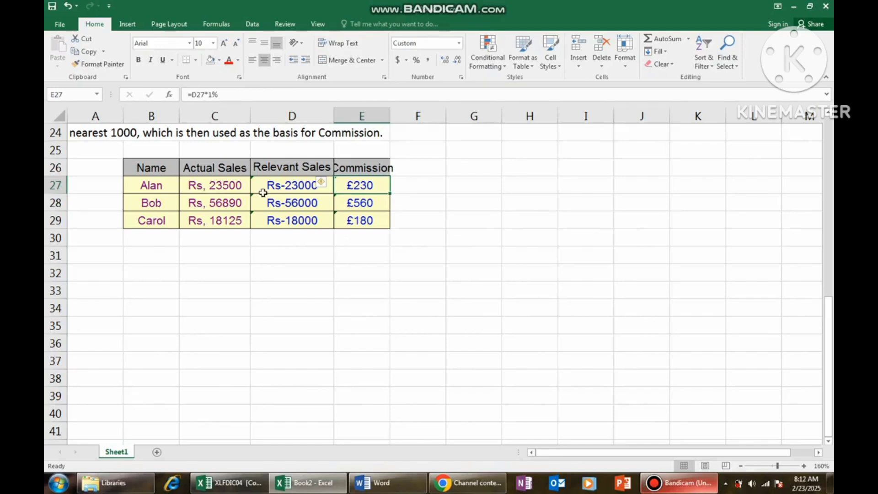
pyautogui.click(216, 192)
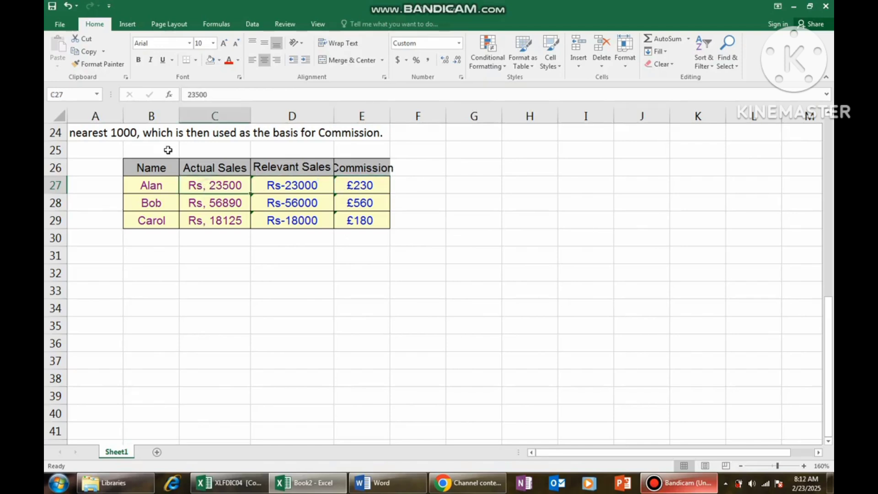
pyautogui.click(101, 65)
pyautogui.moveTo(362, 186); pyautogui.dragTo(366, 225)
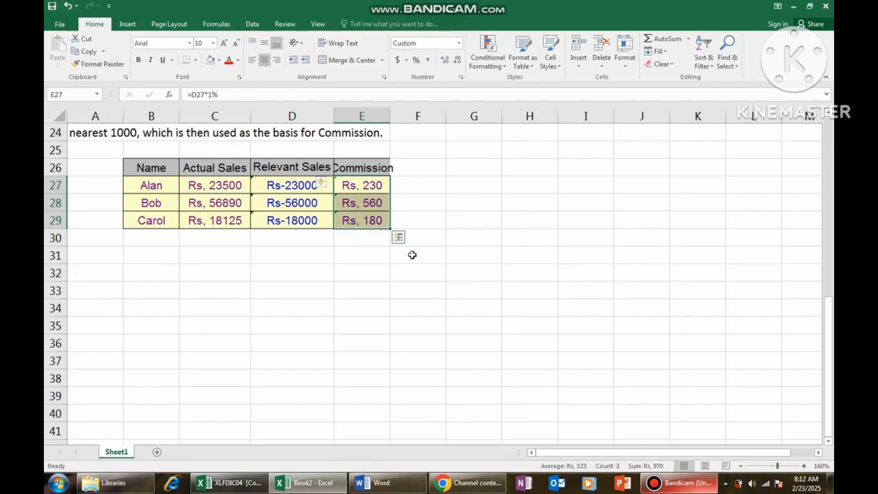